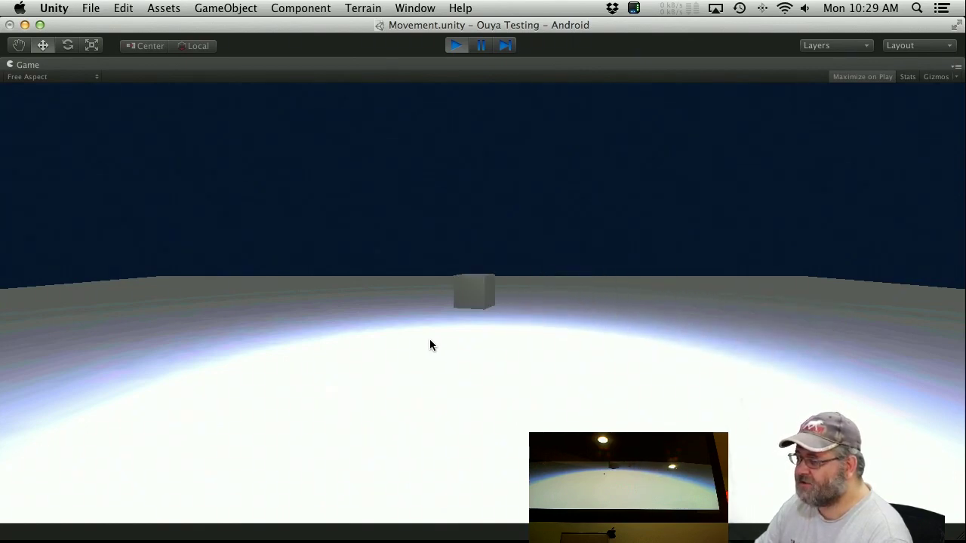
Stop the running game and bring Movement.cs up in MonoDevelop.
click(454, 46)
key(super+Tab)
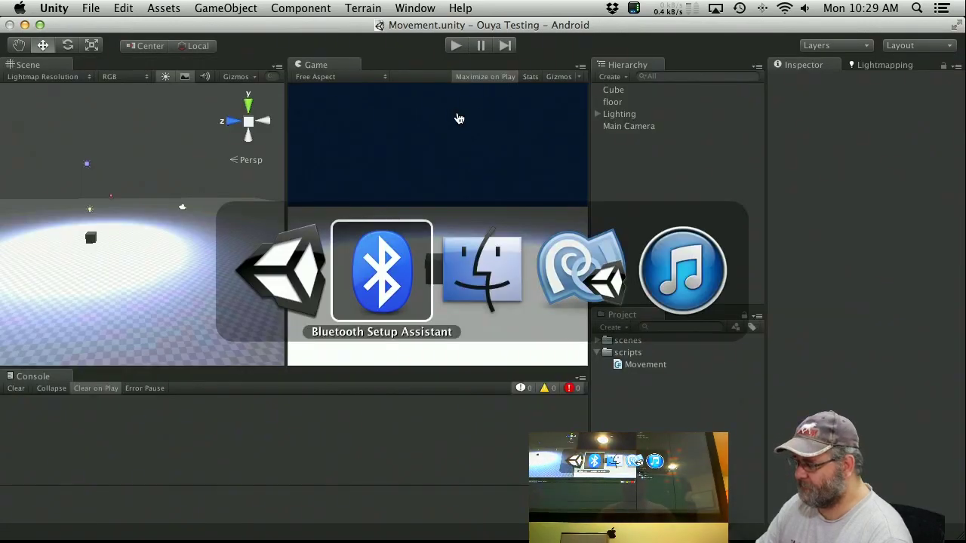
key(super+Tab)
key(super+Tab)
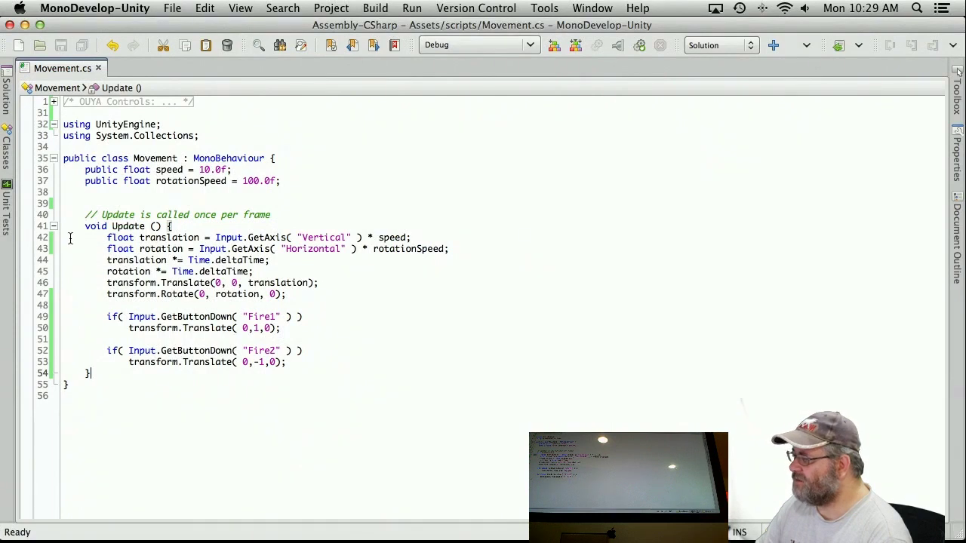
Highlight the GetAxis movement lines and the Fire1/Fire2 button checks in Update, then return to Unity.
drag(70, 239, 493, 358)
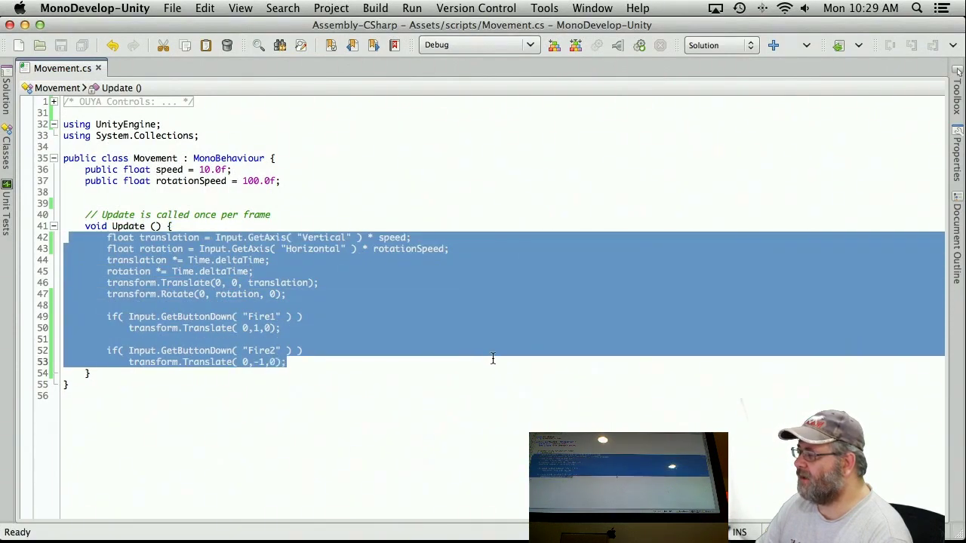
click(260, 236)
double_click(273, 238)
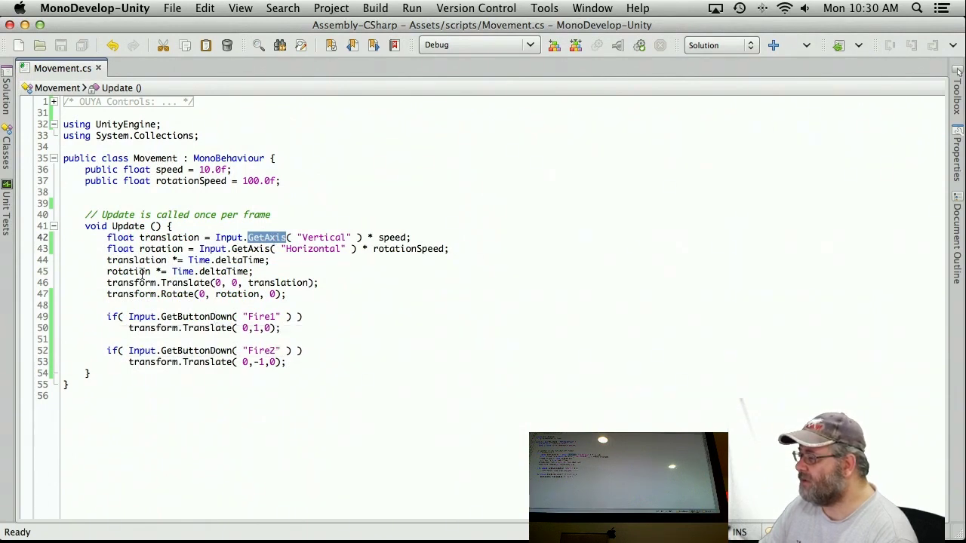
drag(69, 239, 458, 293)
click(108, 328)
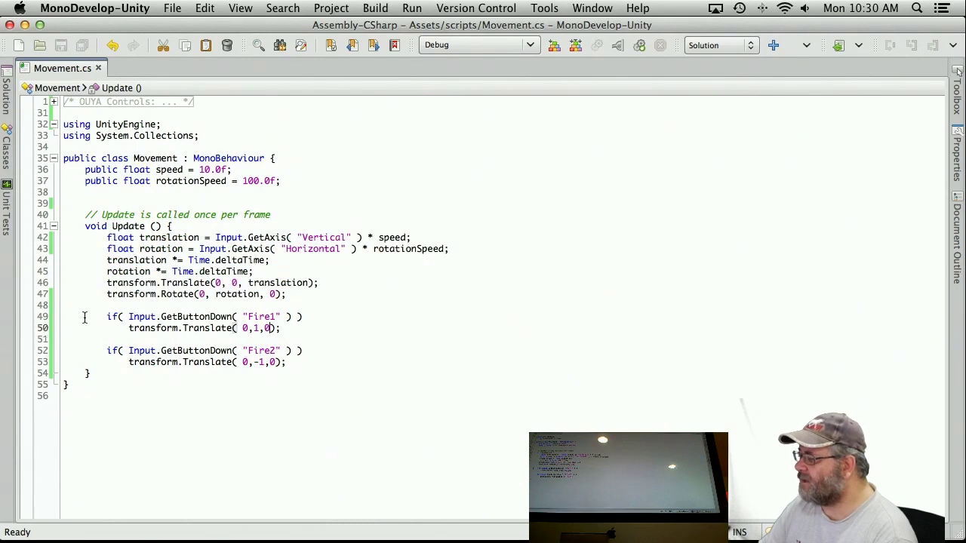
drag(84, 318, 390, 361)
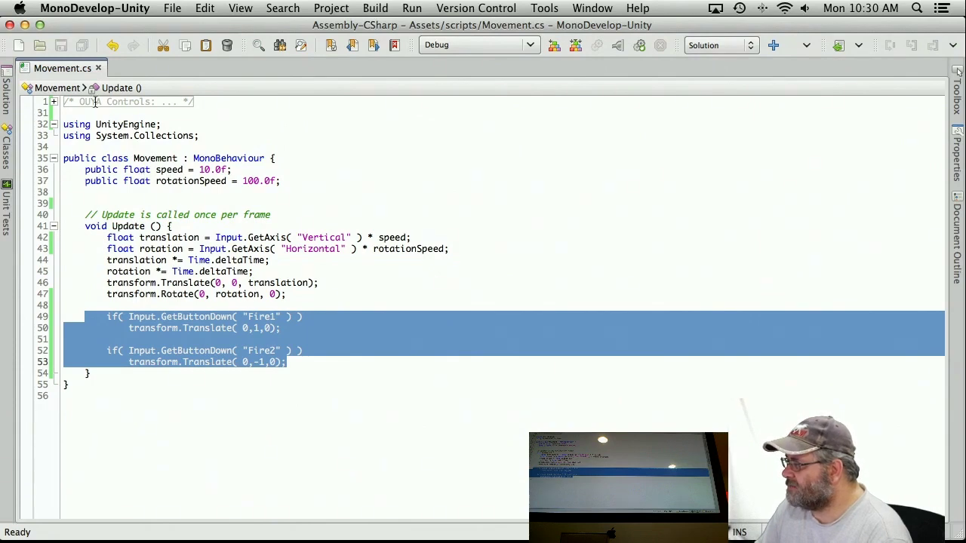
key(super+Tab)
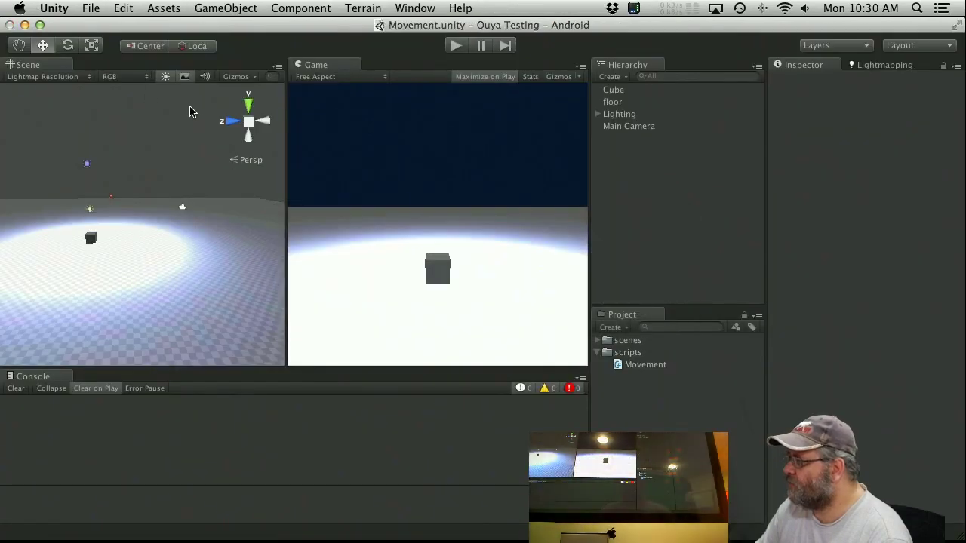
Open the Input Manager through Edit > Project Settings > Input.
click(123, 8)
mouse_move(205, 306)
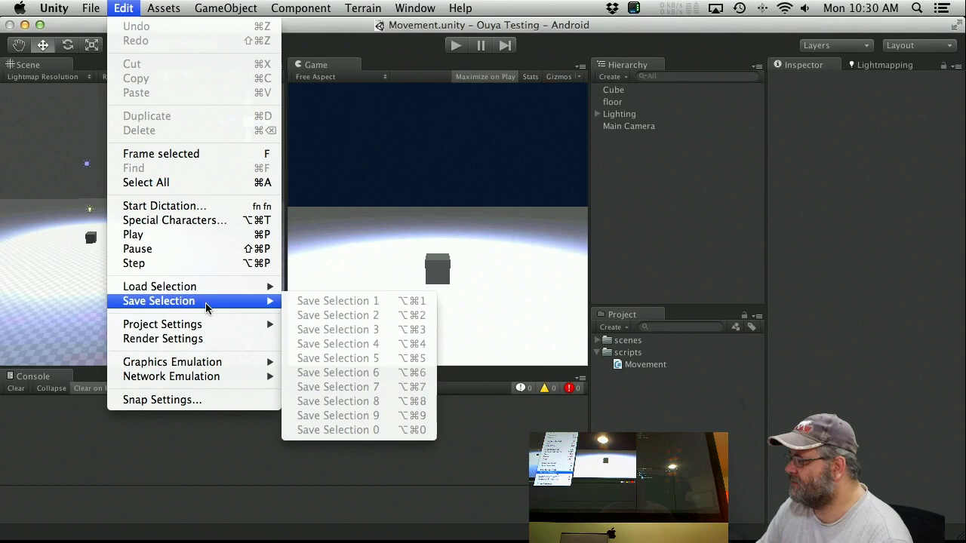
mouse_move(222, 333)
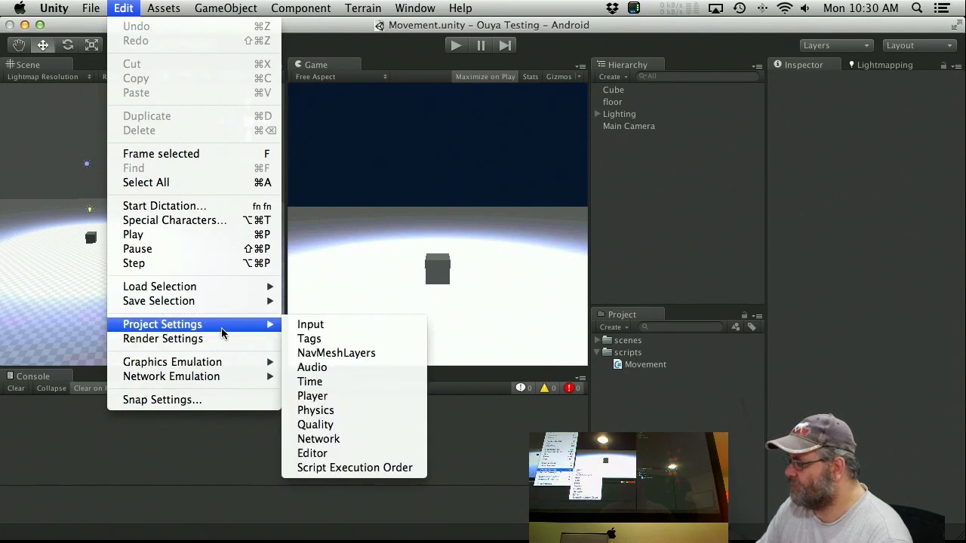
click(310, 325)
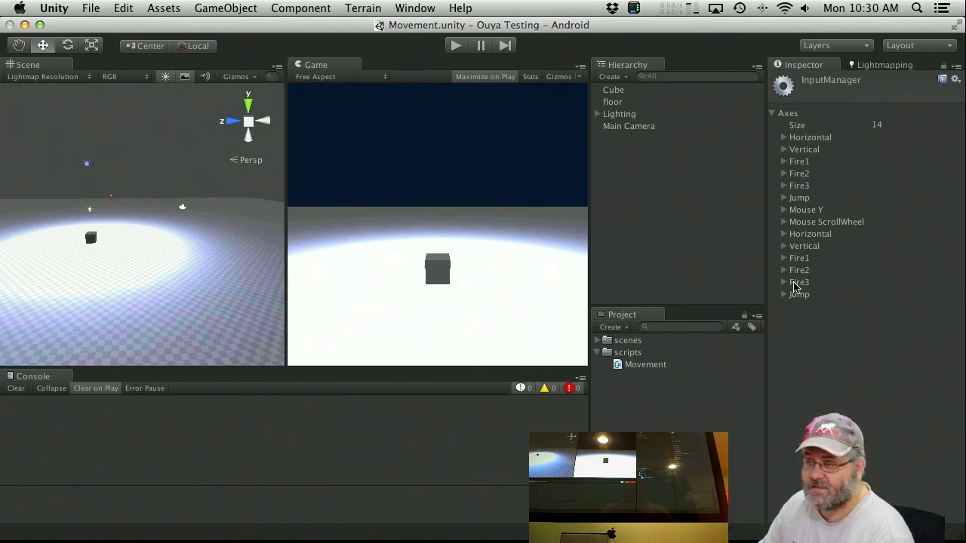
Peek at the first Horizontal axis, then expand the second Horizontal axis (joystick 3rd axis, 0.19 dead zone).
click(784, 139)
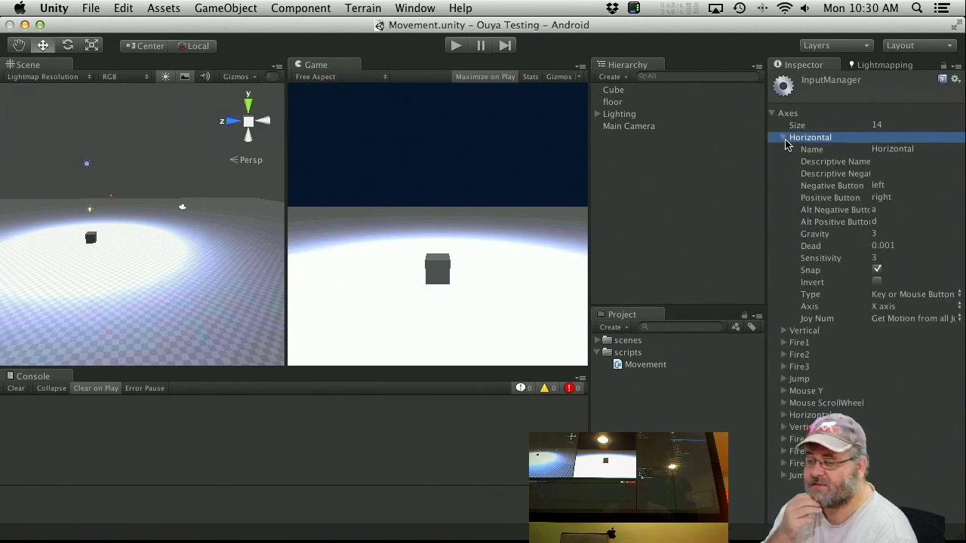
click(783, 138)
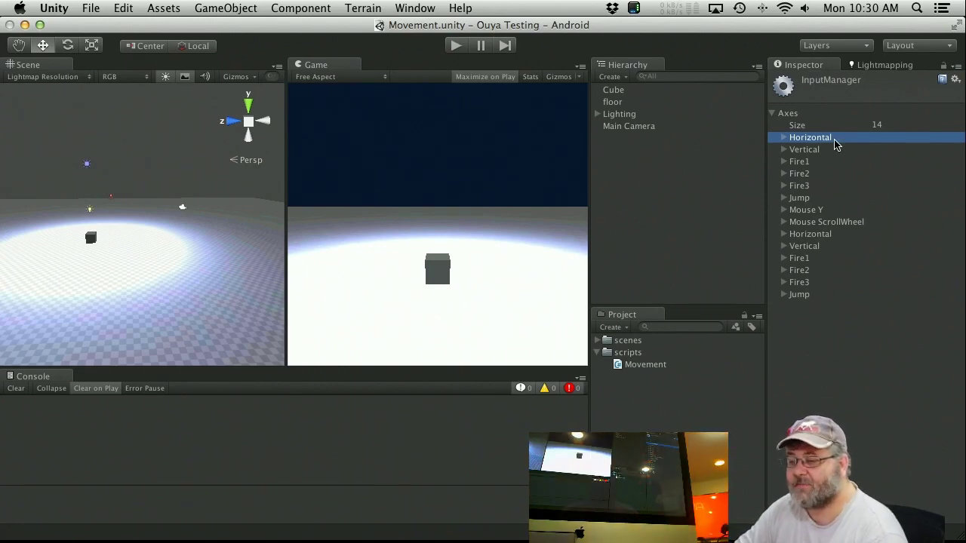
click(787, 235)
click(783, 235)
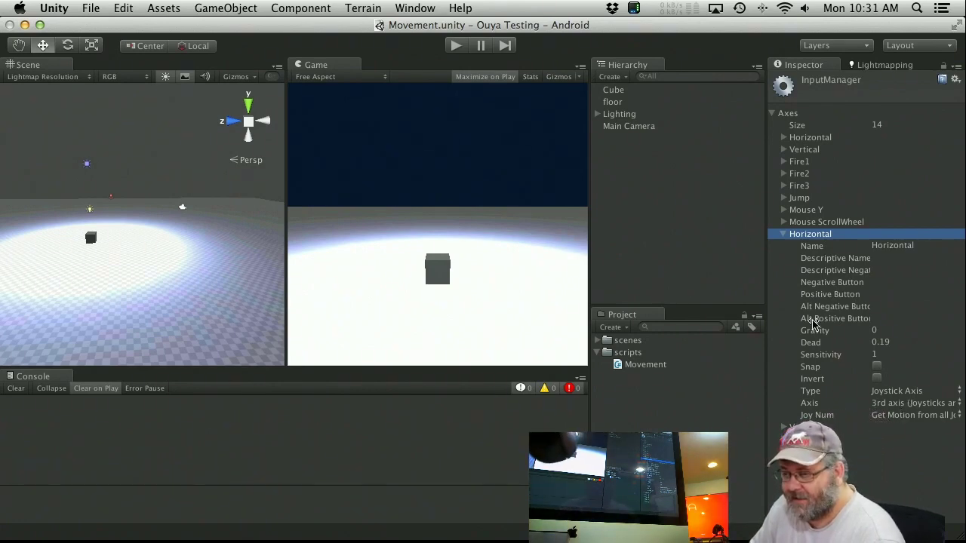
Collapse the second Horizontal axis and expand the second Vertical axis: inverted joystick Y, 0.19 dead zone.
click(784, 235)
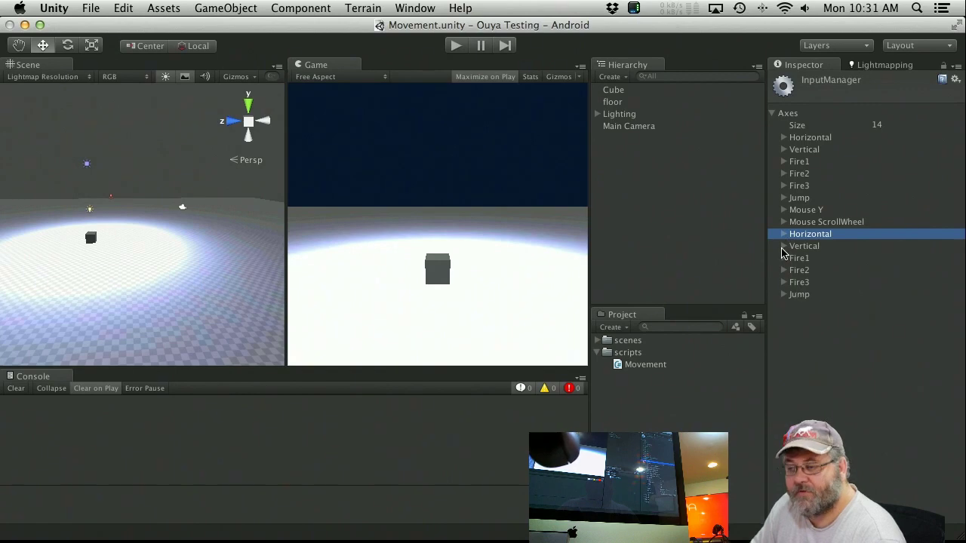
click(783, 246)
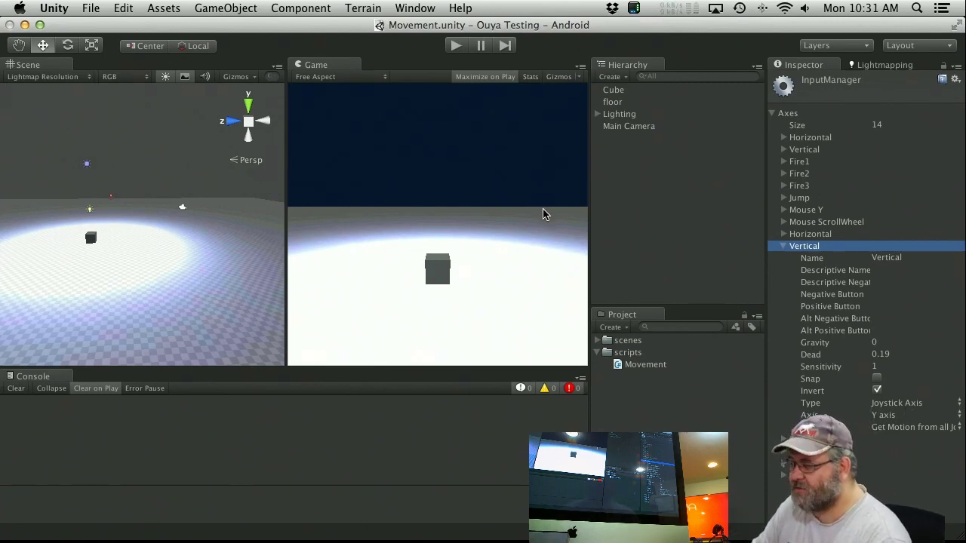
key(super+Tab)
key(super+Tab)
key(super+Tab)
key(super+Tab)
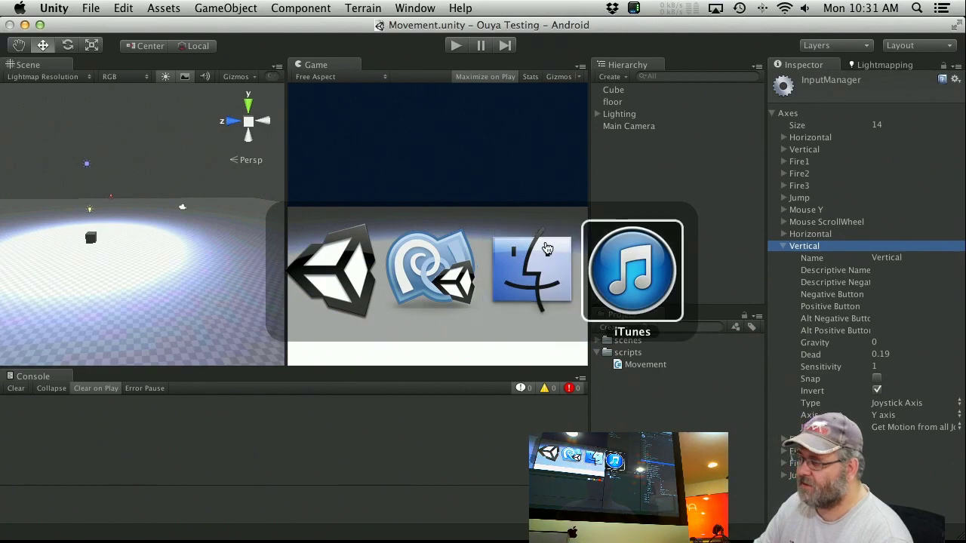
key(super+Tab)
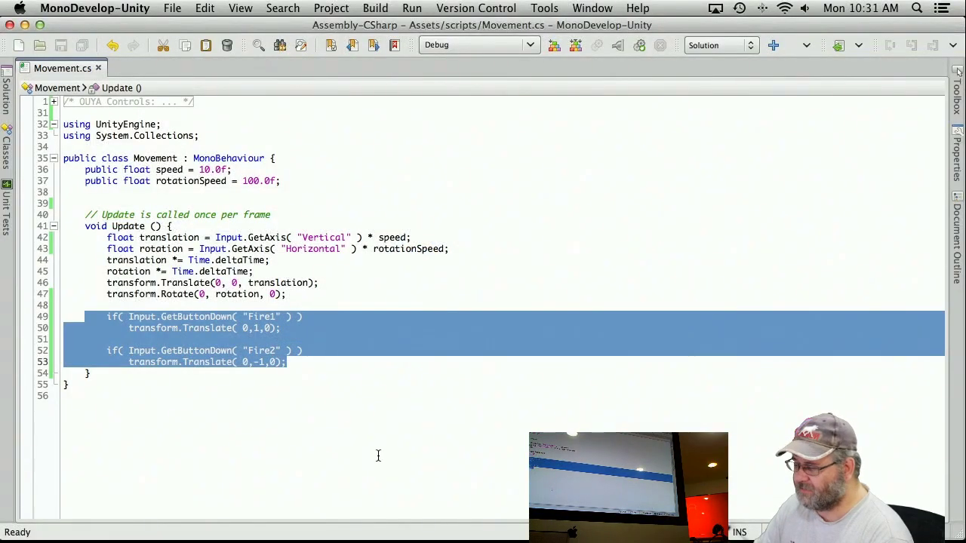
key(super+Tab)
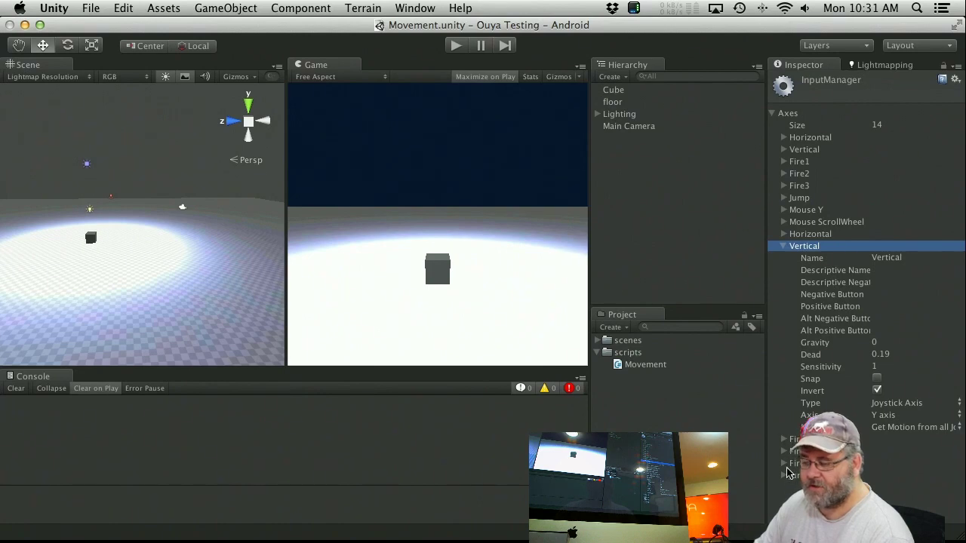
Select a lower Fire axis and dismiss the Input Manager options menu without resetting.
click(786, 464)
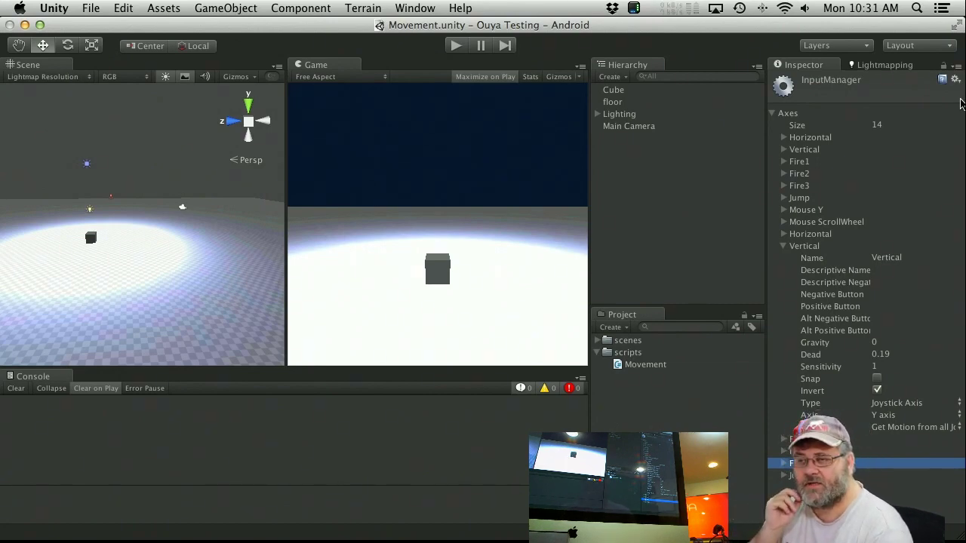
click(955, 80)
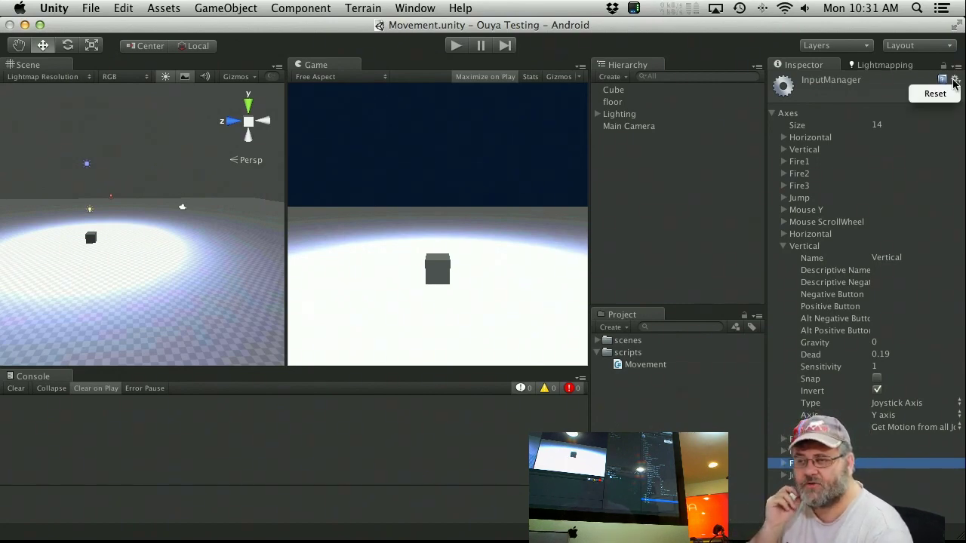
click(892, 83)
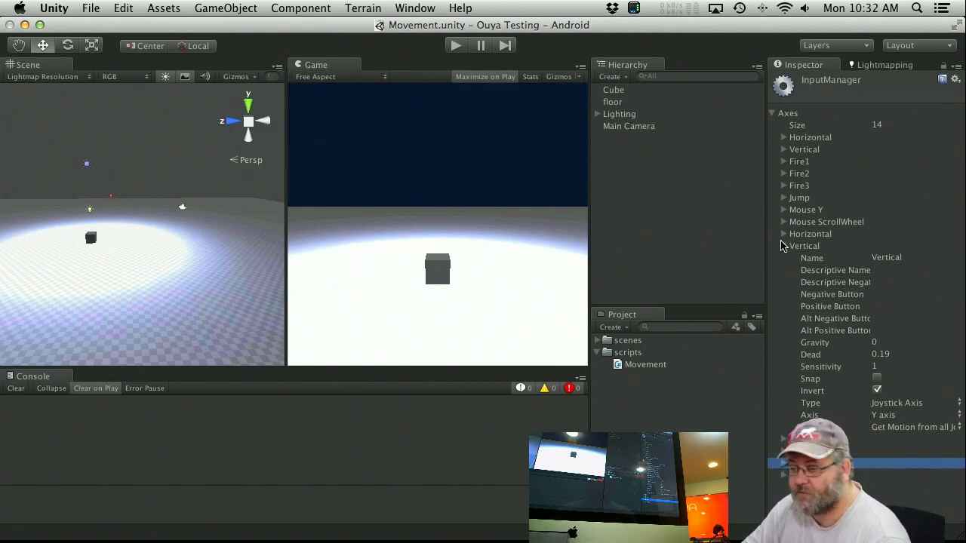
Expand the second Fire1 axis, collapse Vertical, and highlight its 'joystick button 0' Positive Button.
click(782, 463)
scroll(782, 302, down, 2)
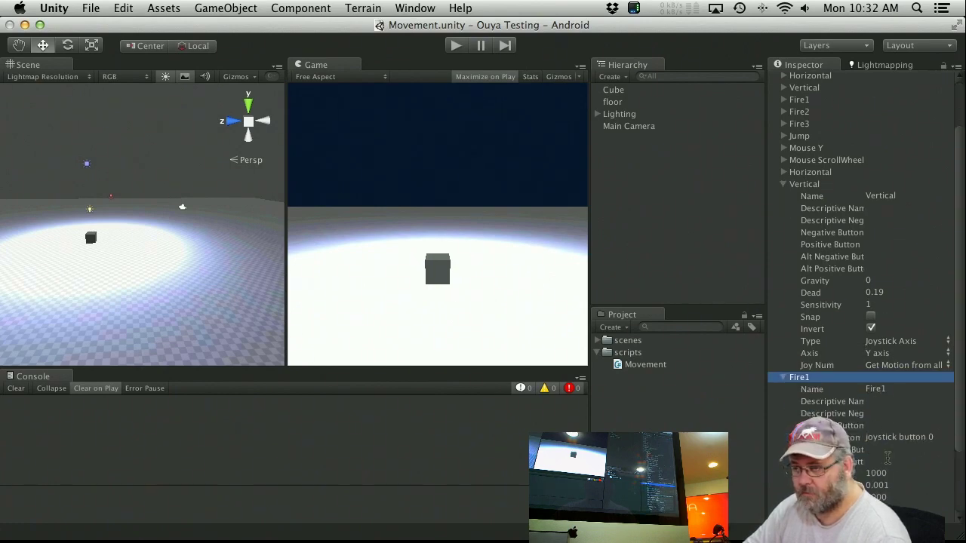
click(782, 185)
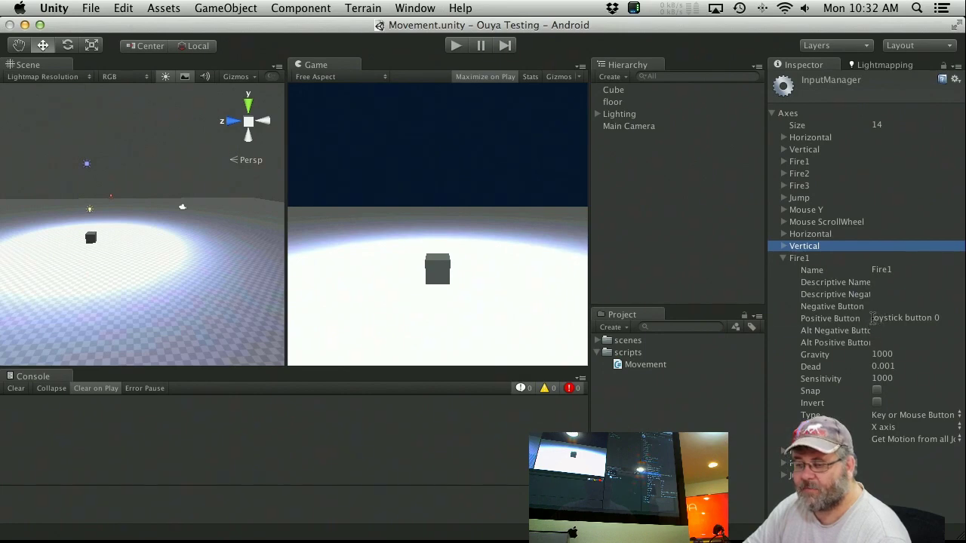
drag(873, 318, 955, 317)
click(955, 318)
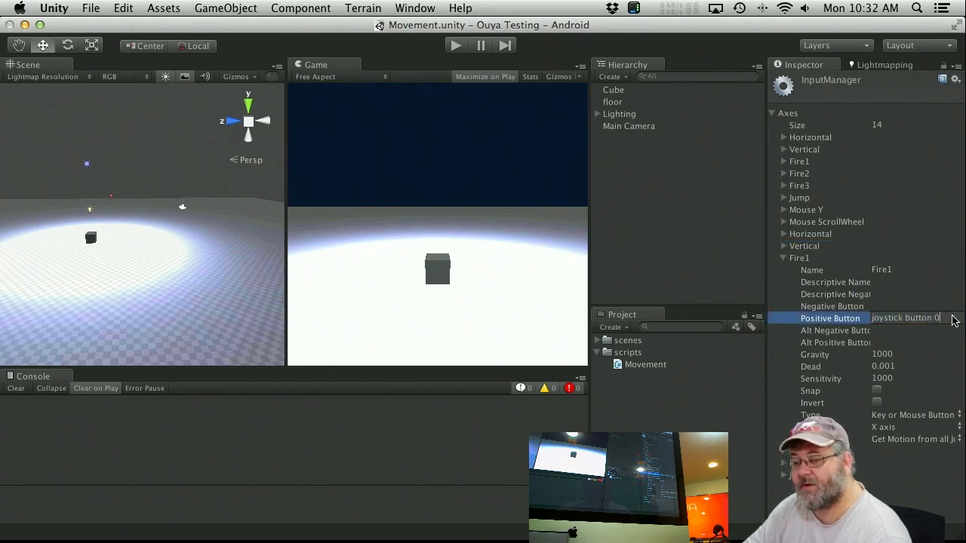
Expand the second Fire2 axis, highlight its 'joystick button 3' Positive Button, then collapse both Fire axes.
click(783, 451)
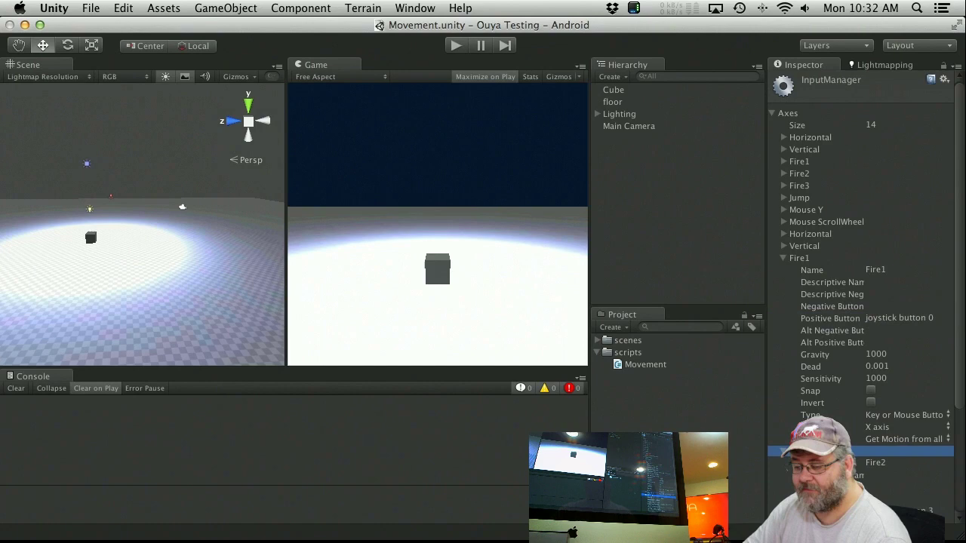
scroll(879, 435, down, 3)
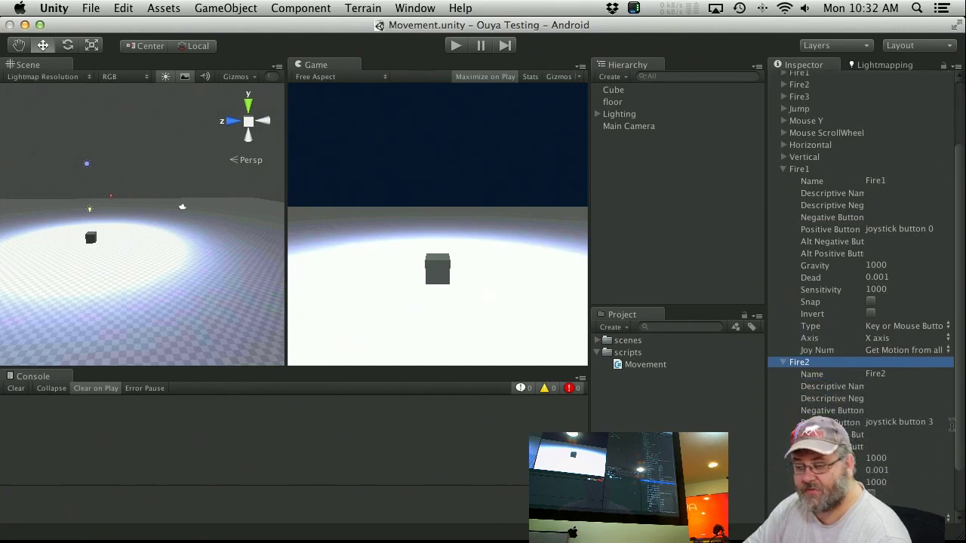
drag(952, 425, 876, 427)
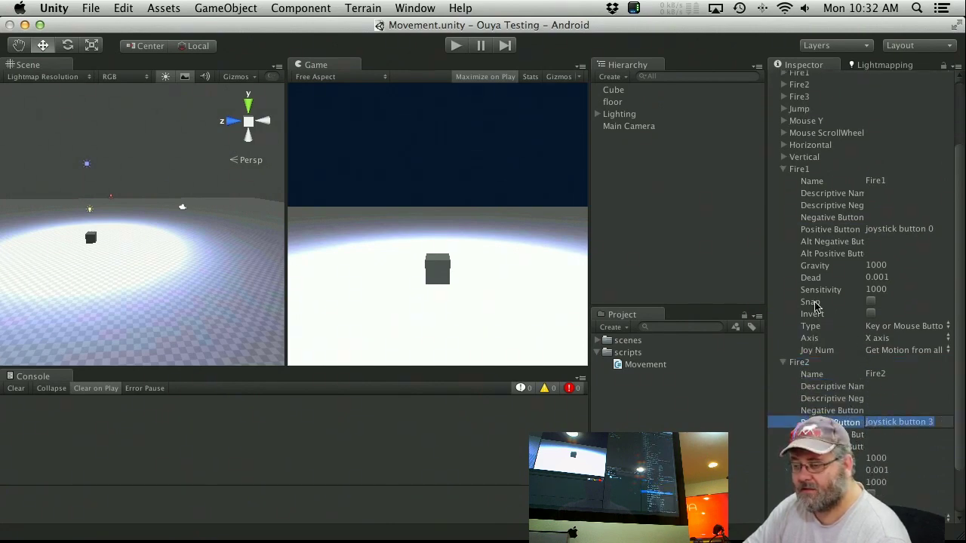
click(782, 364)
click(782, 258)
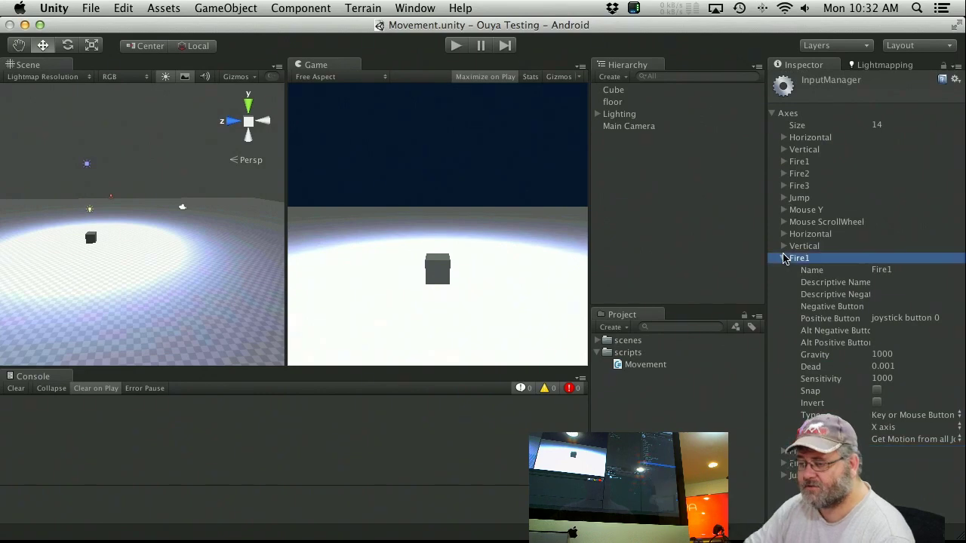
Unfold the OUYA Controls comment in Movement.cs and highlight the right stick's 3rd and 4th Axis entries.
key(super+Tab)
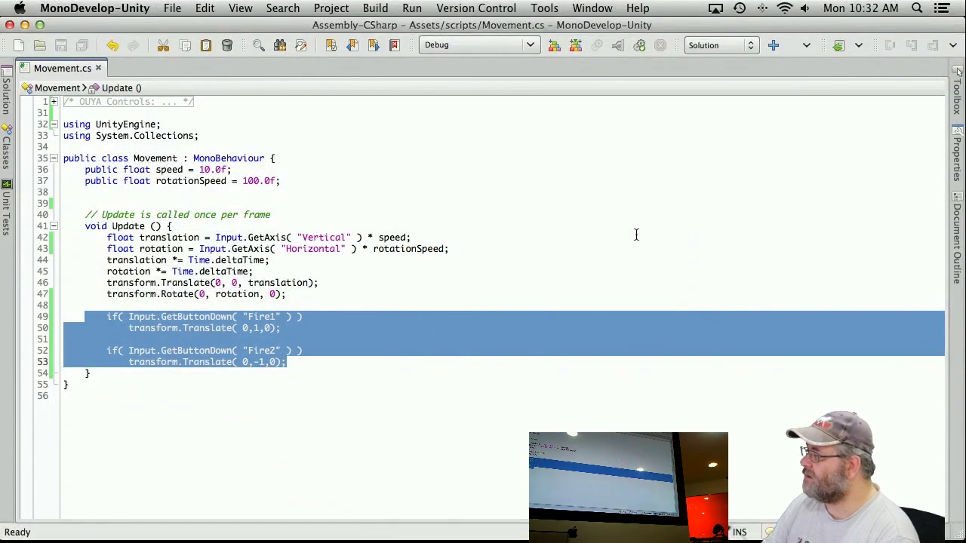
click(53, 101)
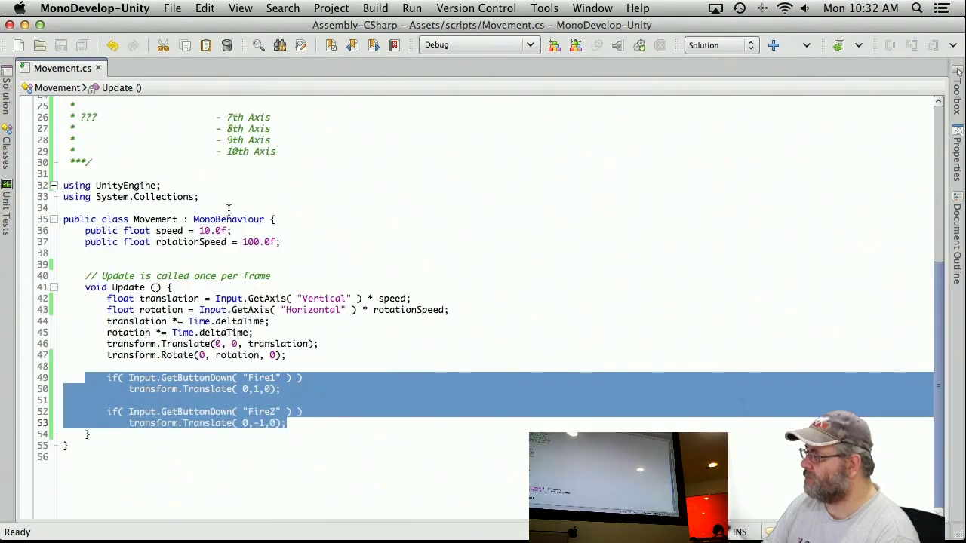
scroll(223, 220, up, 8)
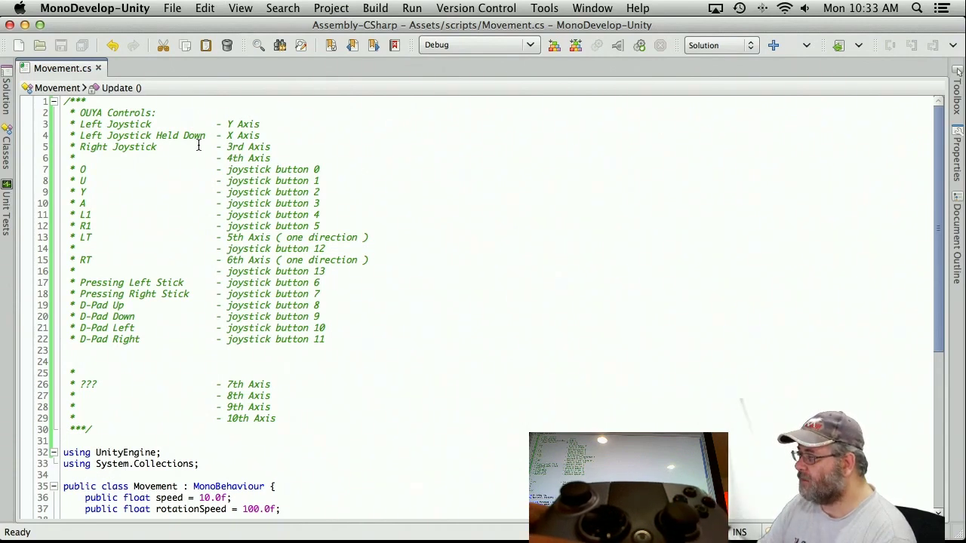
drag(231, 147, 273, 144)
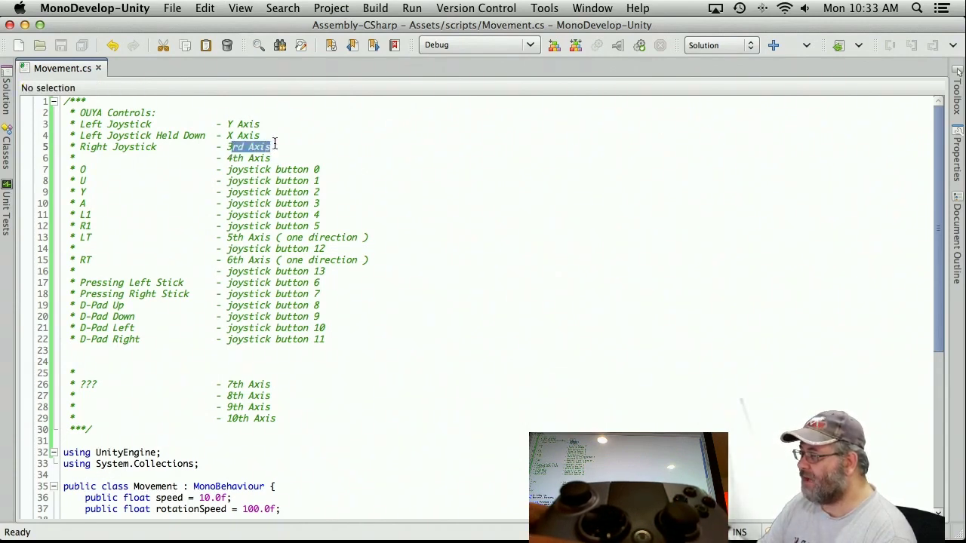
click(106, 155)
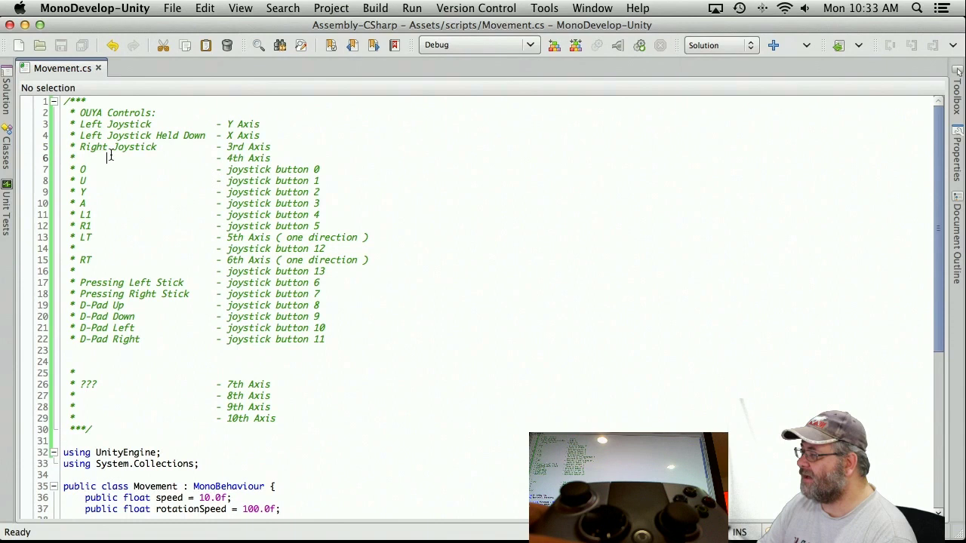
drag(226, 158, 279, 156)
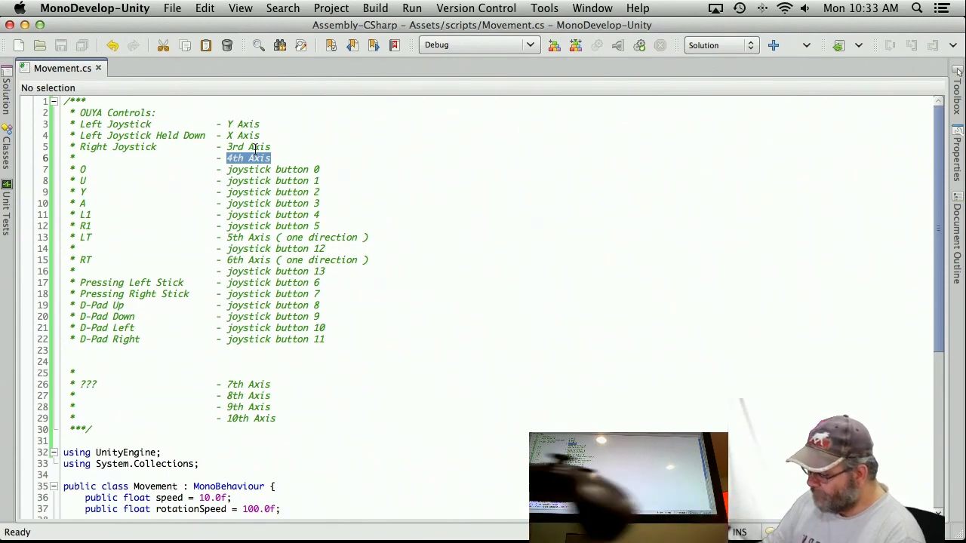
key(super+Tab)
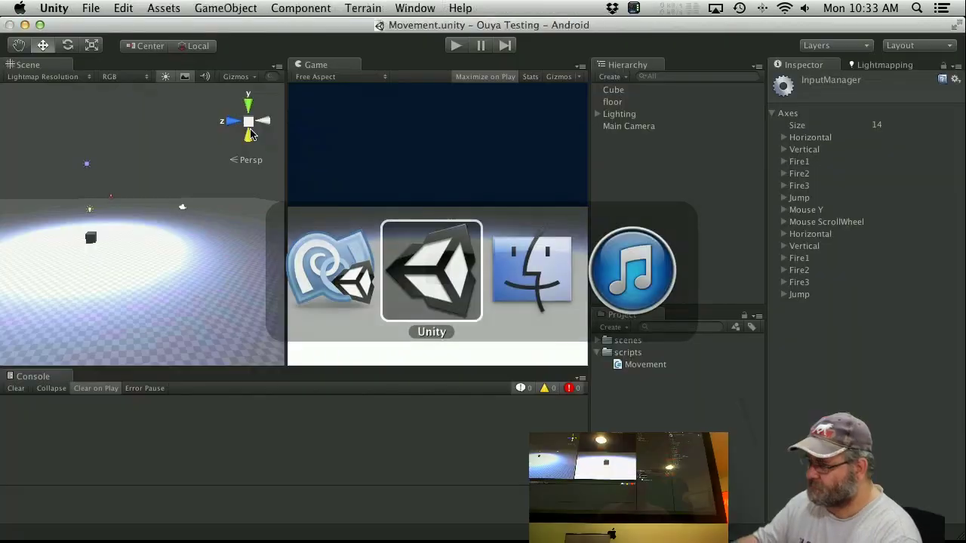
Expand the second Horizontal axis and keep its Axis on '3rd axis (Joysticks and Scrollwheel)'.
click(784, 235)
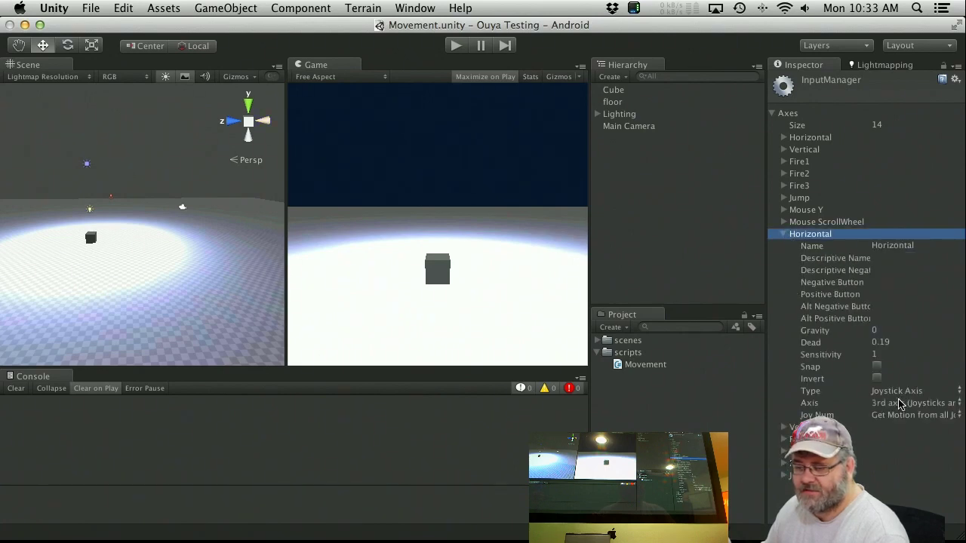
click(935, 405)
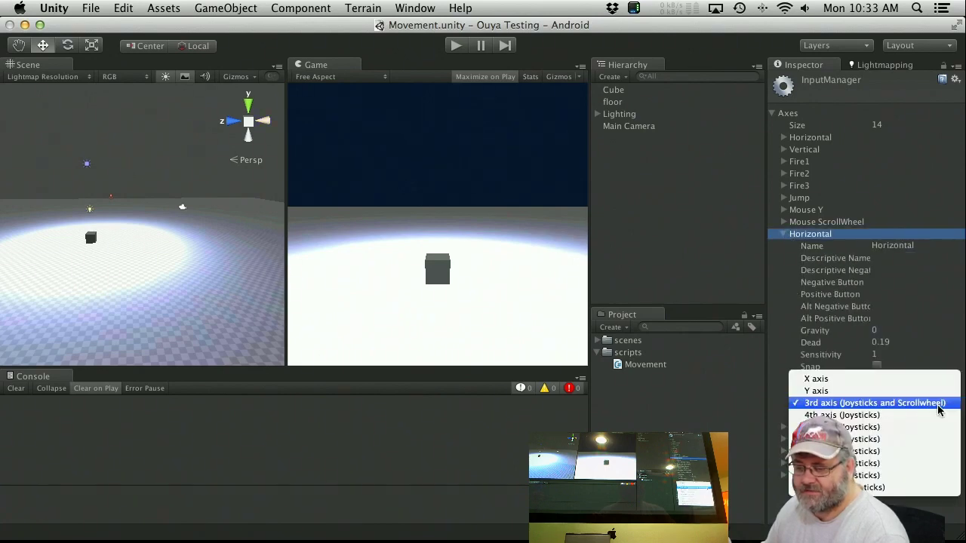
click(895, 404)
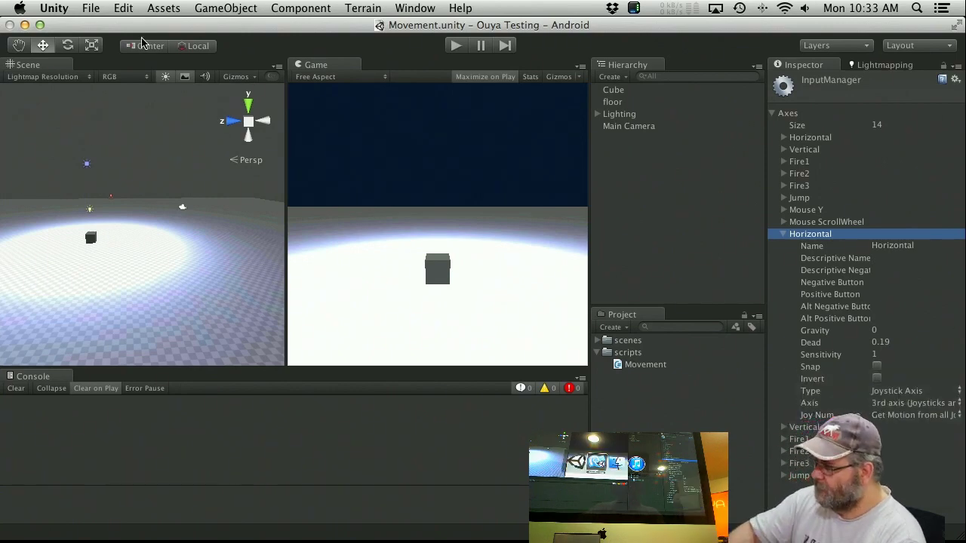
key(super+Tab)
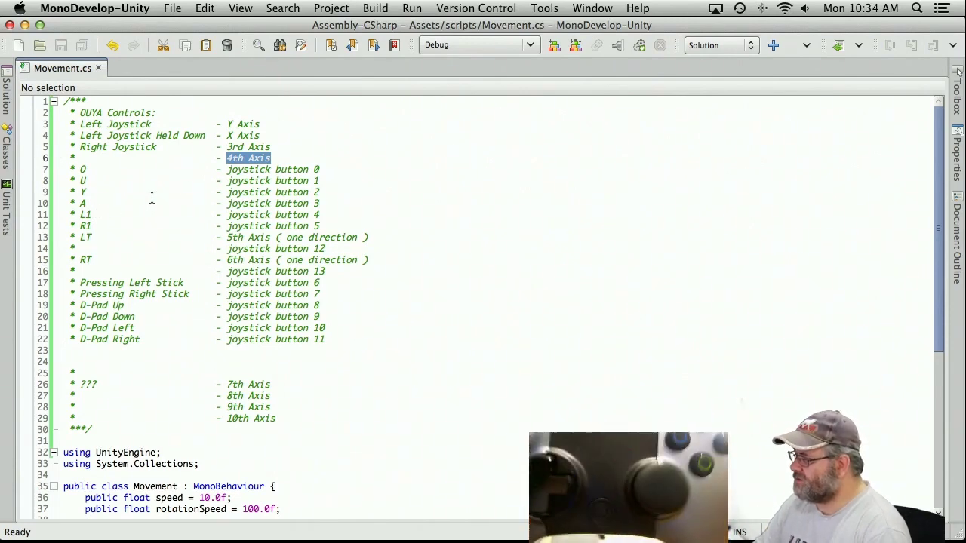
double_click(246, 216)
triple_click(247, 215)
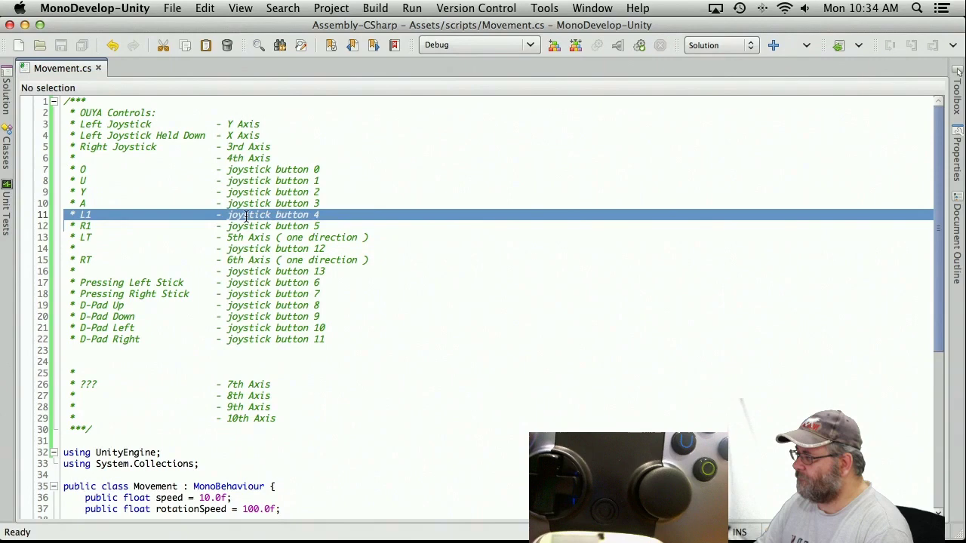
double_click(249, 227)
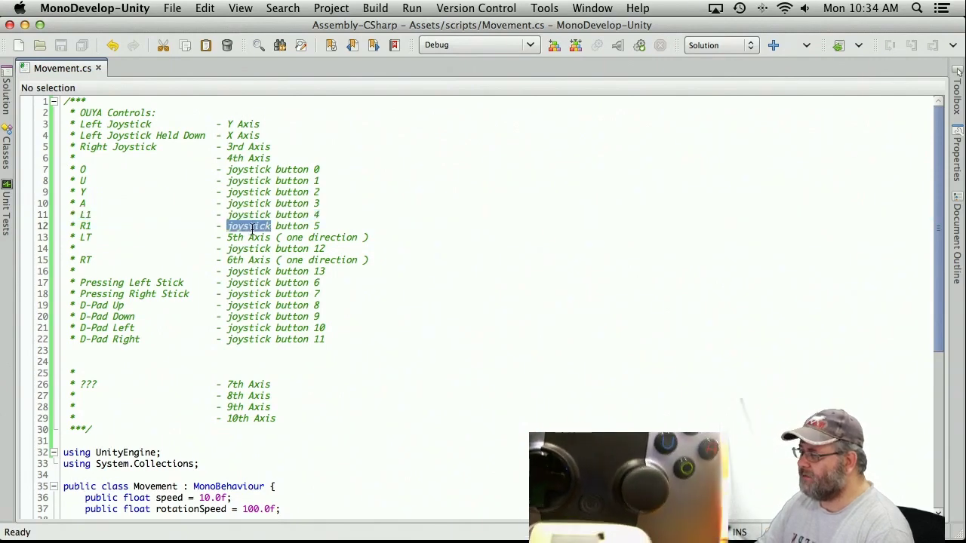
triple_click(251, 228)
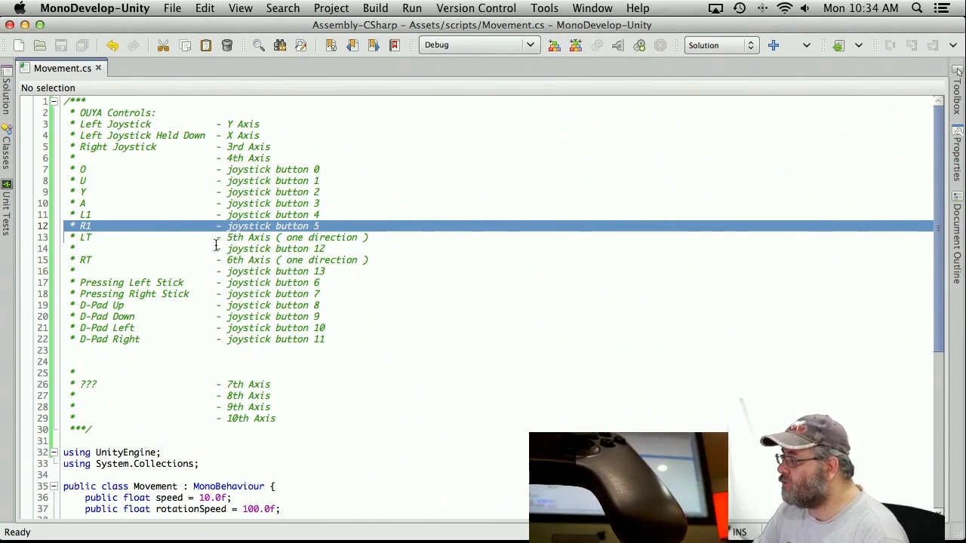
drag(229, 248, 335, 245)
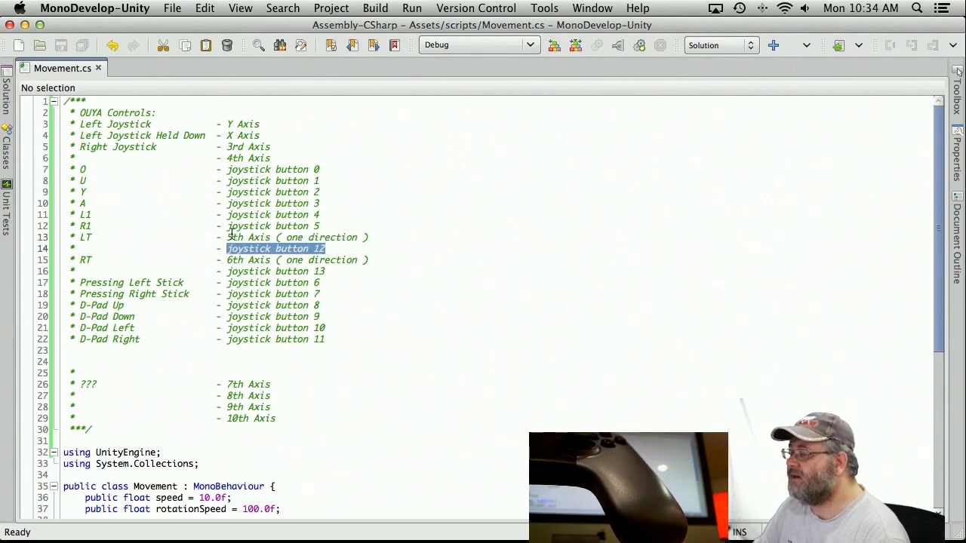
drag(231, 234, 374, 235)
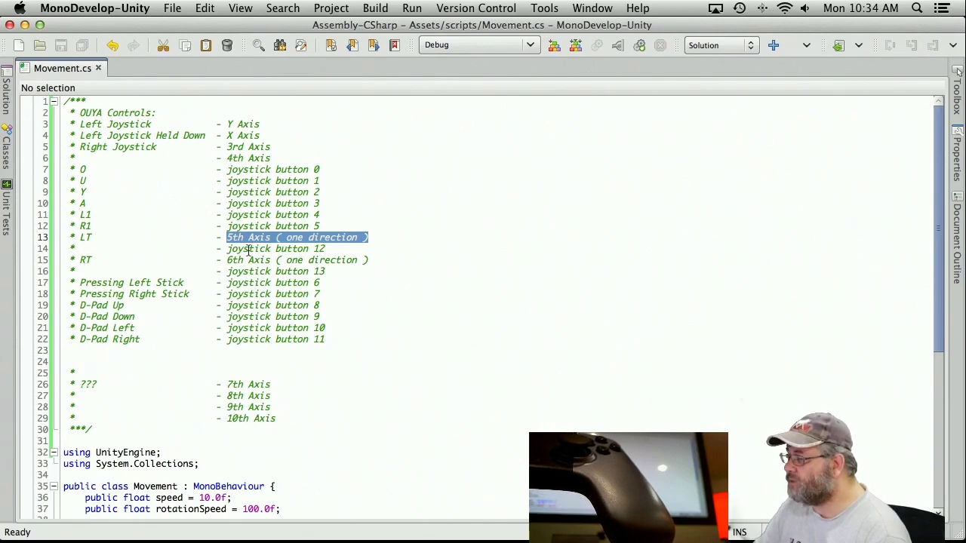
drag(226, 259, 381, 257)
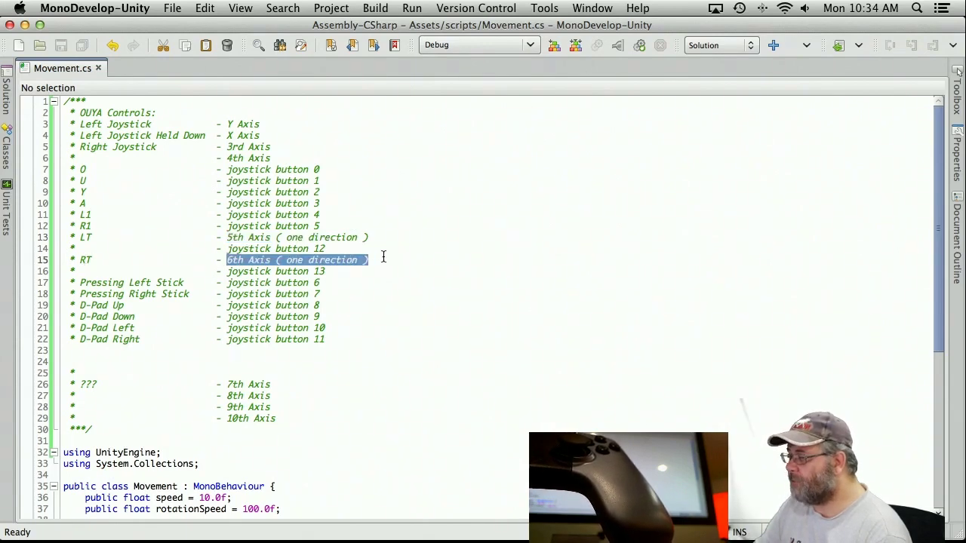
Highlight the joystick button 13, left stick press and right stick press mappings.
drag(227, 271, 326, 273)
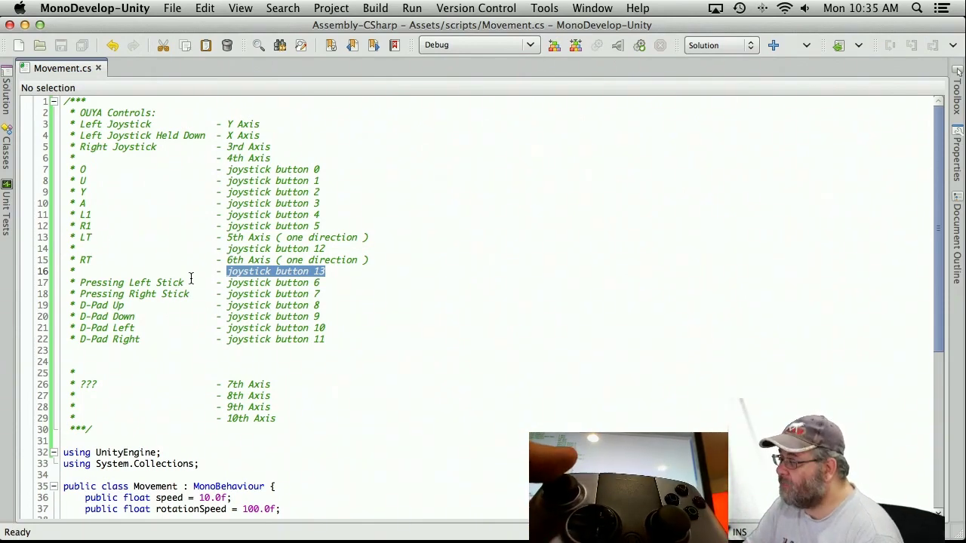
drag(227, 283, 321, 283)
drag(227, 293, 327, 292)
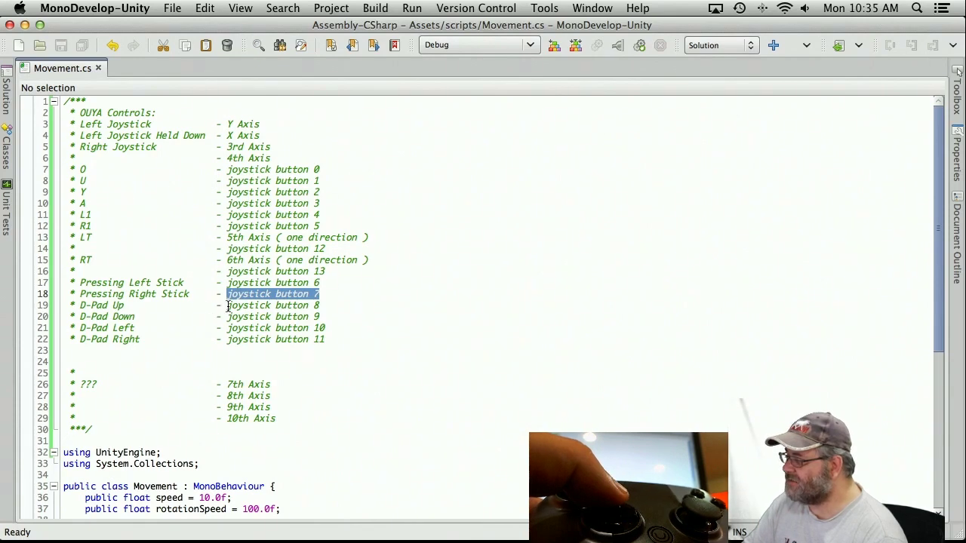
Highlight the four D-Pad mappings and unidentified 7th–10th Axis lines, then minimize MonoDevelop.
drag(228, 307, 328, 339)
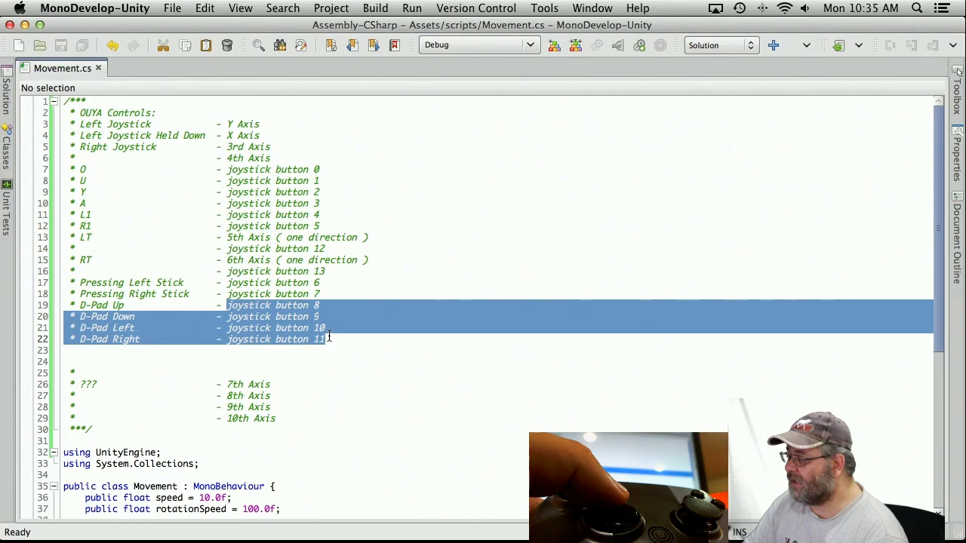
click(107, 308)
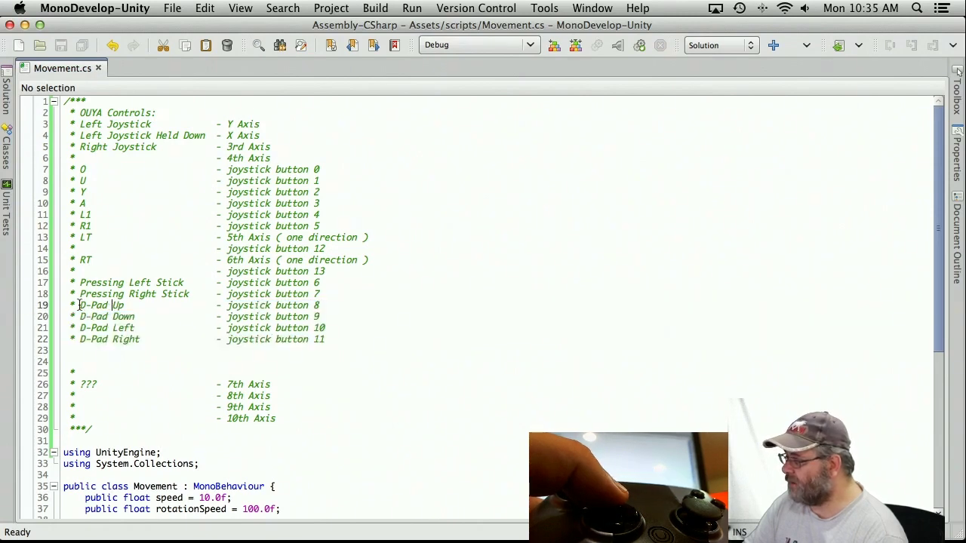
drag(78, 305, 324, 340)
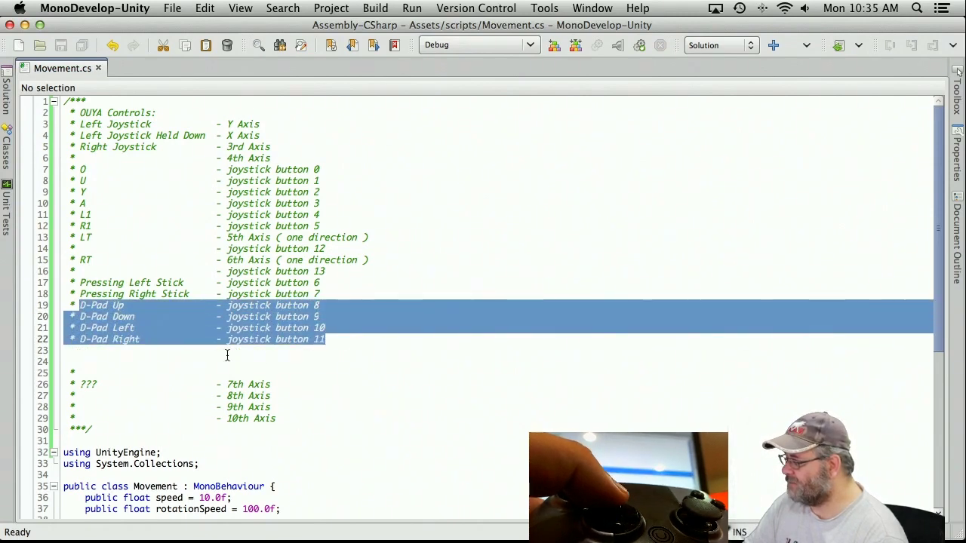
click(171, 371)
drag(78, 384, 302, 419)
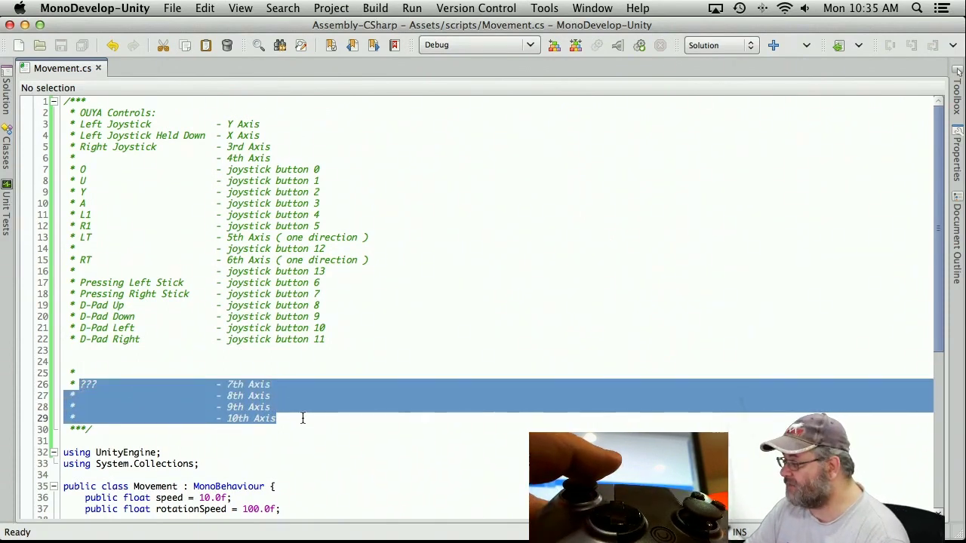
click(300, 418)
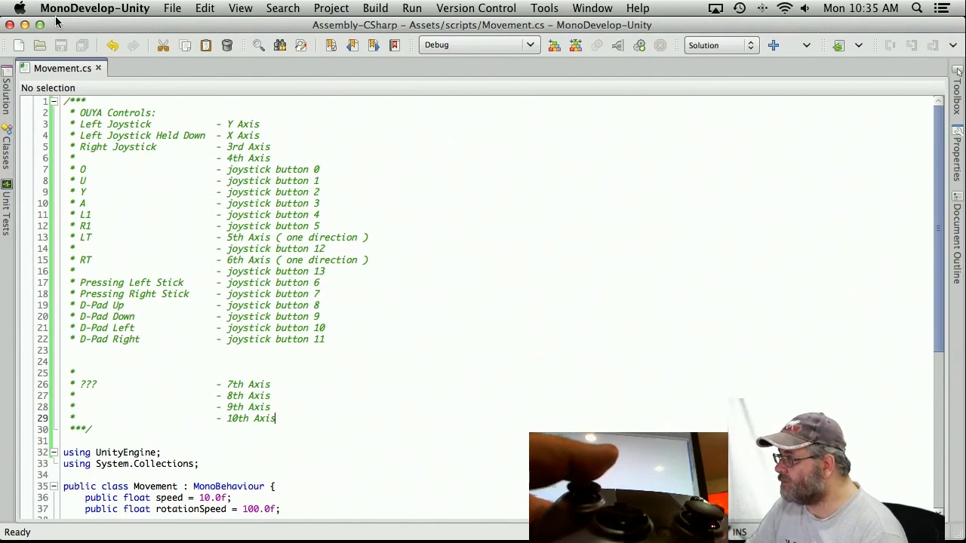
click(25, 25)
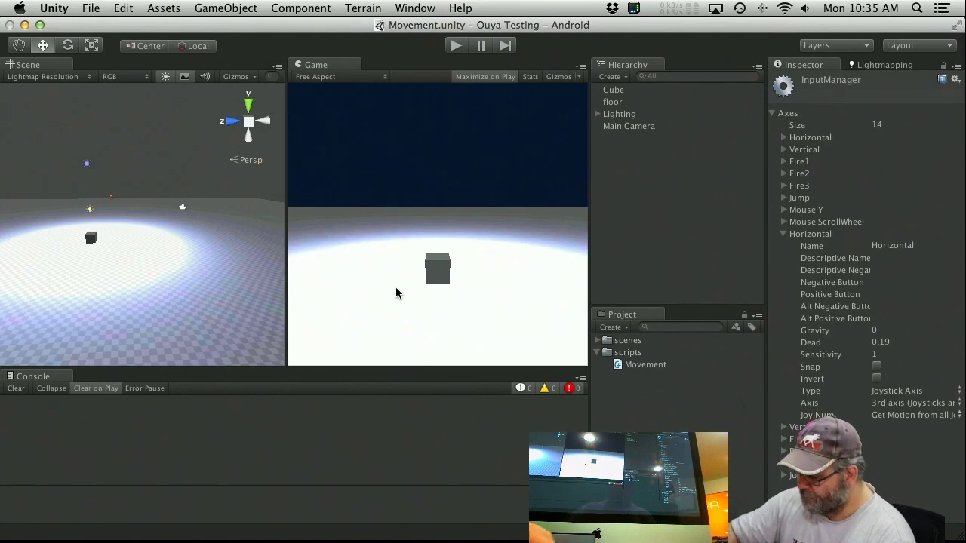
Build and run the Movement scene as an Android player with Cmd+B.
key(super+s)
key(super+b)
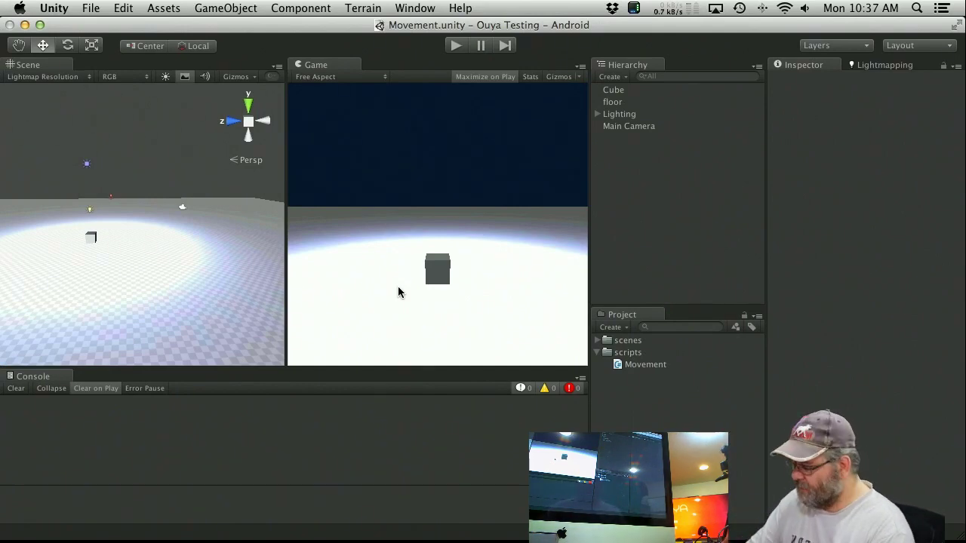
Restore the minimized Movement.cs window and highlight the OUYA Controls mapping on lines 3–29.
key(super+Tab)
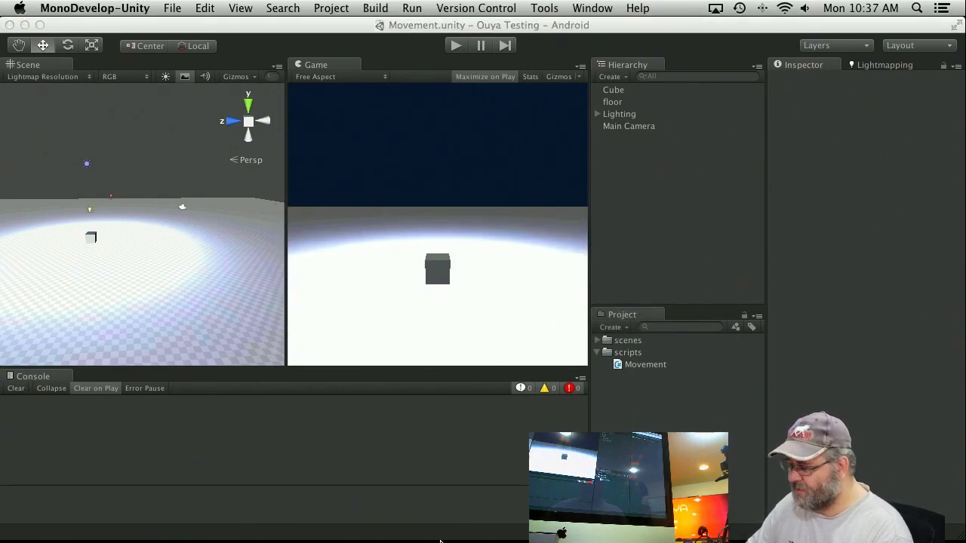
mouse_move(440, 541)
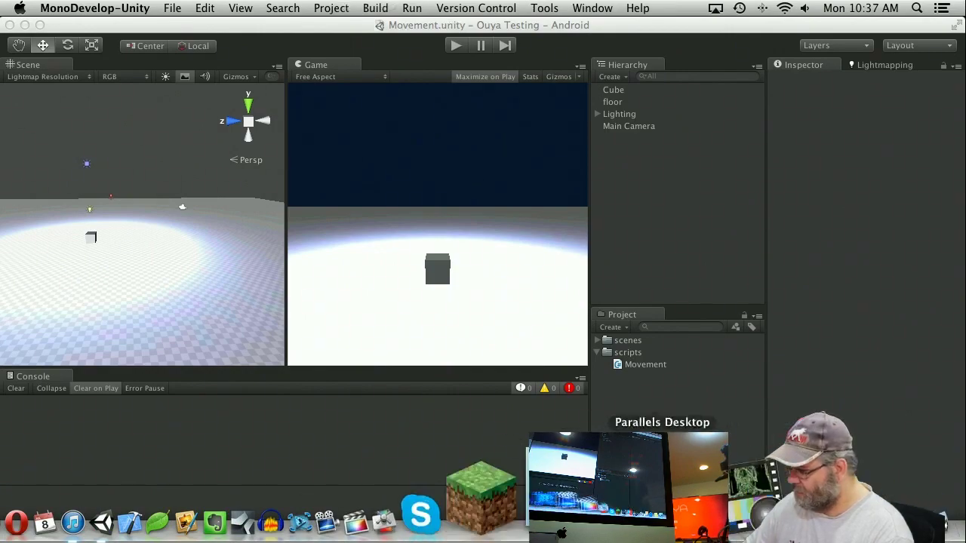
click(770, 482)
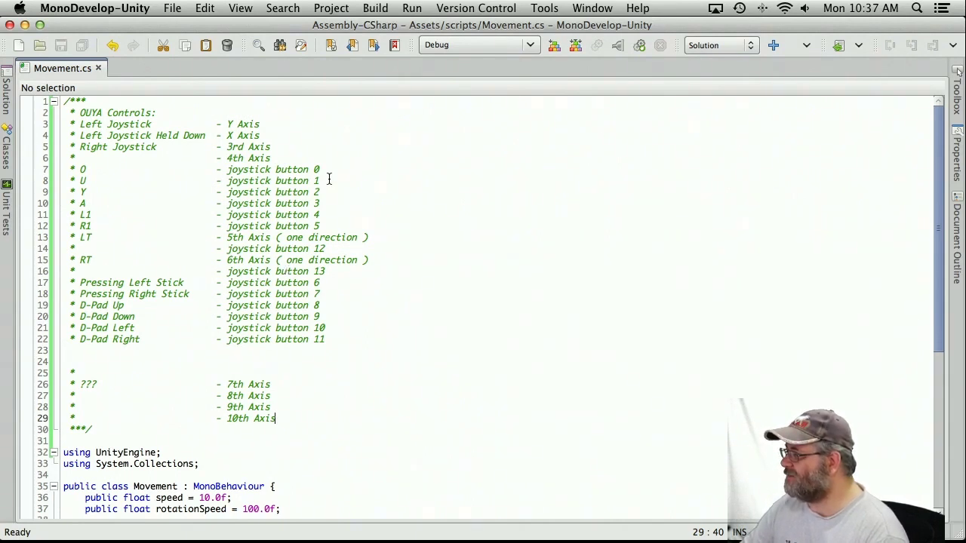
drag(62, 121, 497, 413)
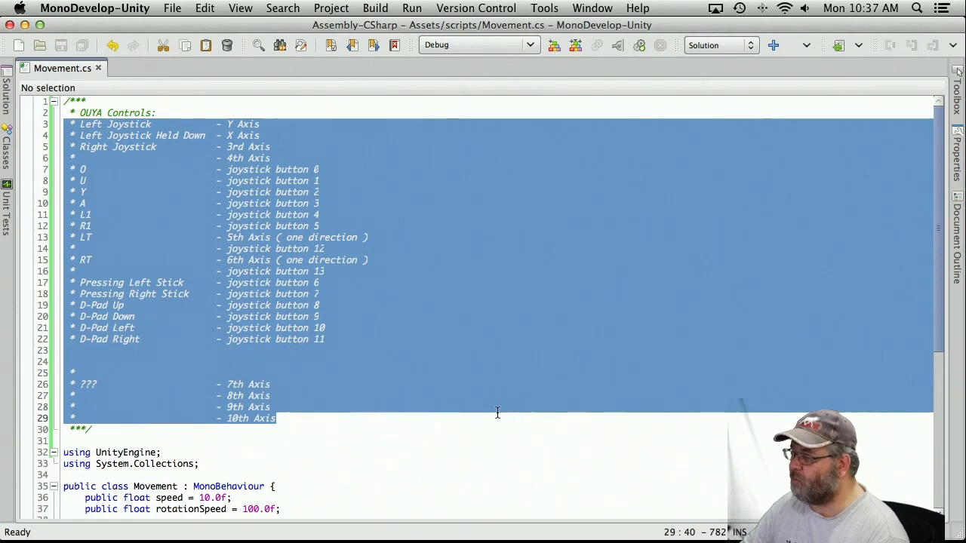